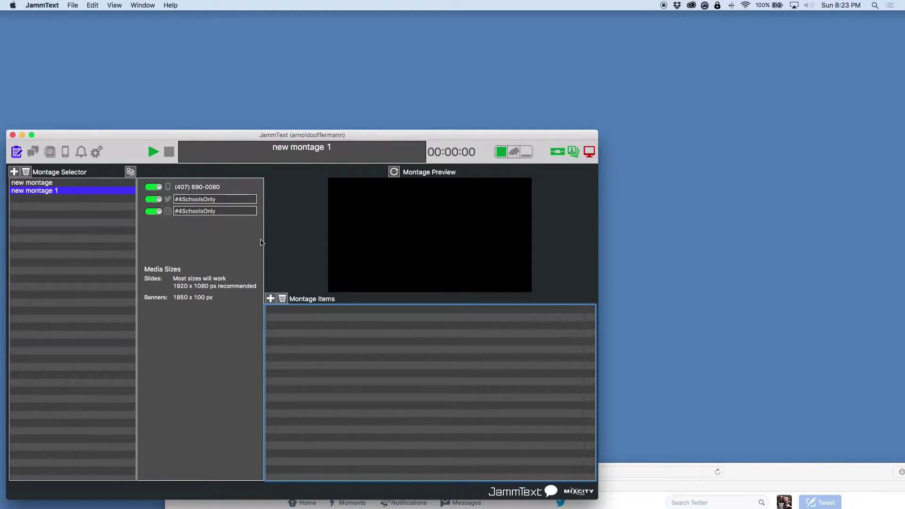
Set the Twitter and Instagram hashtag of new montage 1 to #GearItFirst
{"action": "left_click_drag", "start_coordinate": [767, 471], "coordinate": [691, 409]}
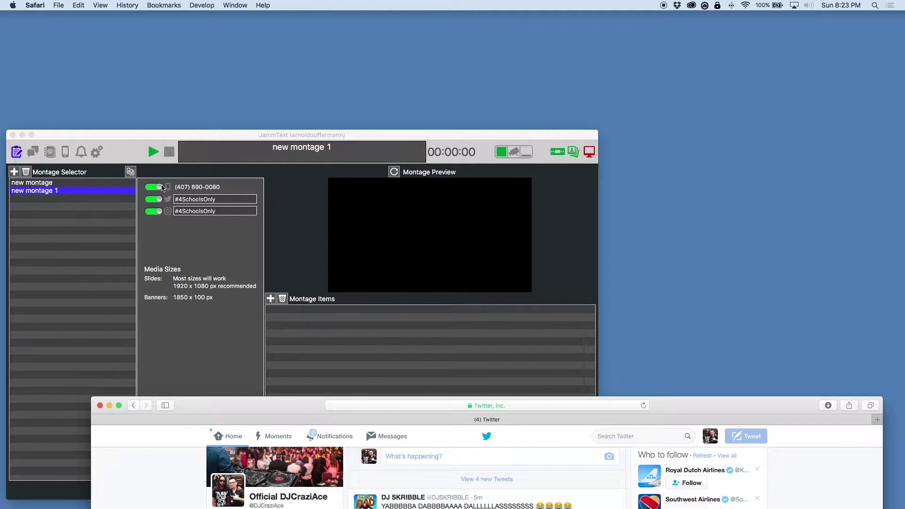
{"action": "left_click", "coordinate": [229, 205]}
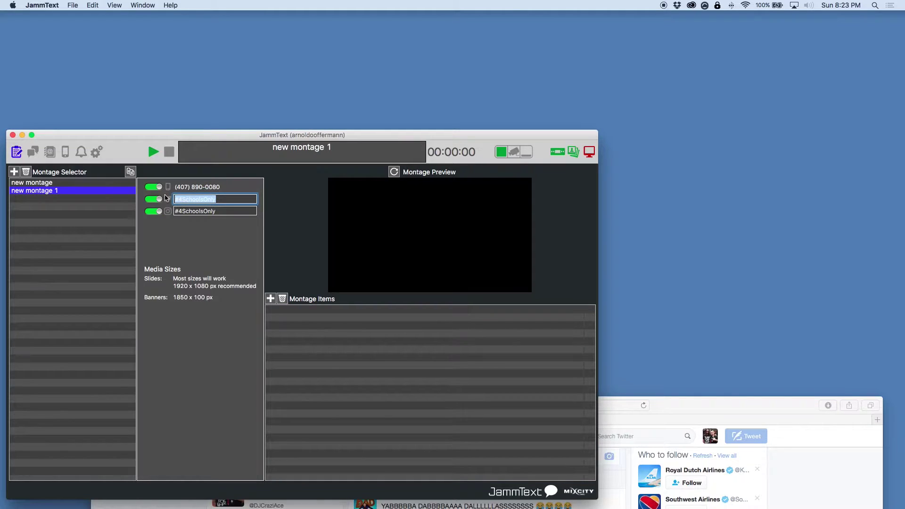
{"action": "type", "text": "#"}
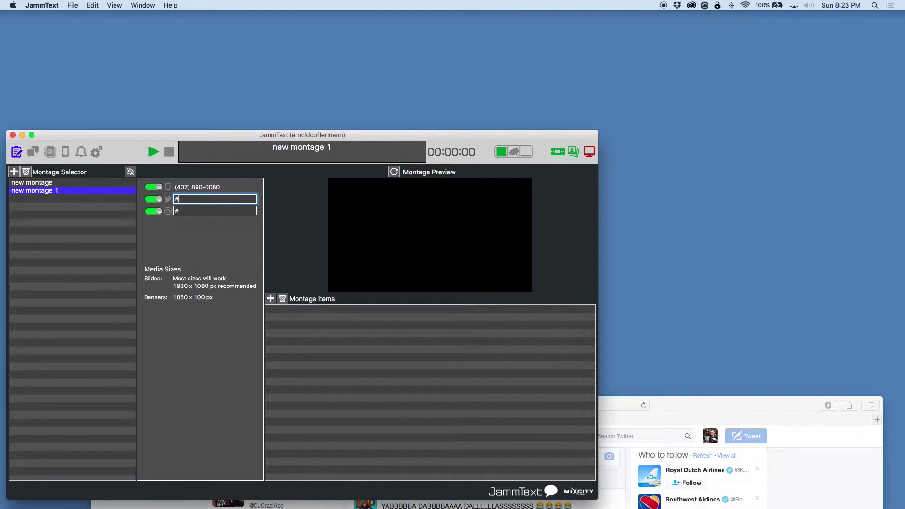
{"action": "type", "text": "GearItFirst"}
Start the new montage 1 event and move the JammText Display window clear of the montage preview
{"action": "left_click", "coordinate": [153, 151]}
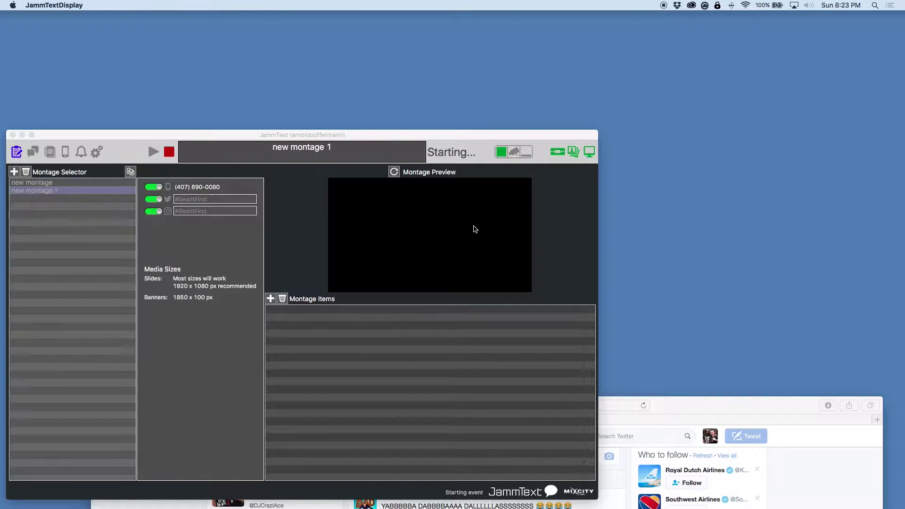
{"action": "left_click_drag", "start_coordinate": [110, 21], "coordinate": [662, 29]}
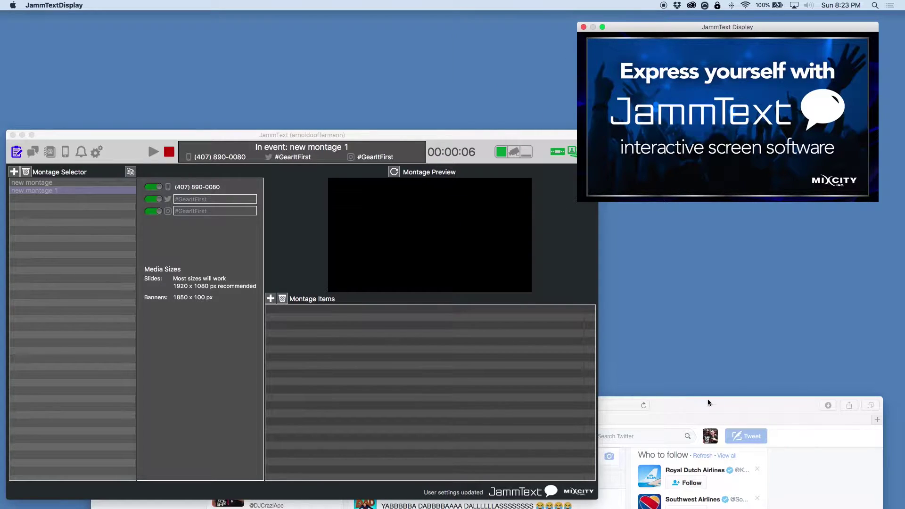
Switch to Twitter in Safari and post the tweet "Make sure to check out #GearItFirst @"
{"action": "left_click_drag", "start_coordinate": [709, 404], "coordinate": [716, 341]}
{"action": "left_click", "coordinate": [643, 374]}
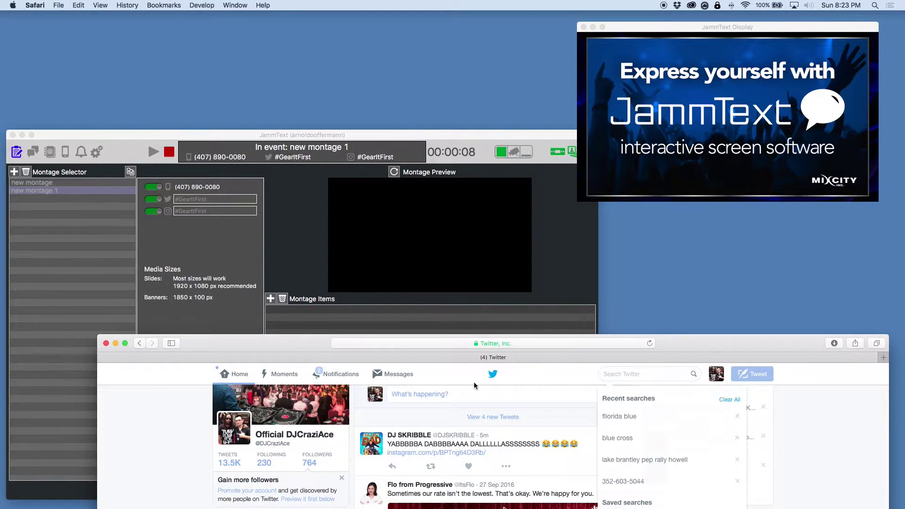
{"action": "left_click", "coordinate": [431, 399]}
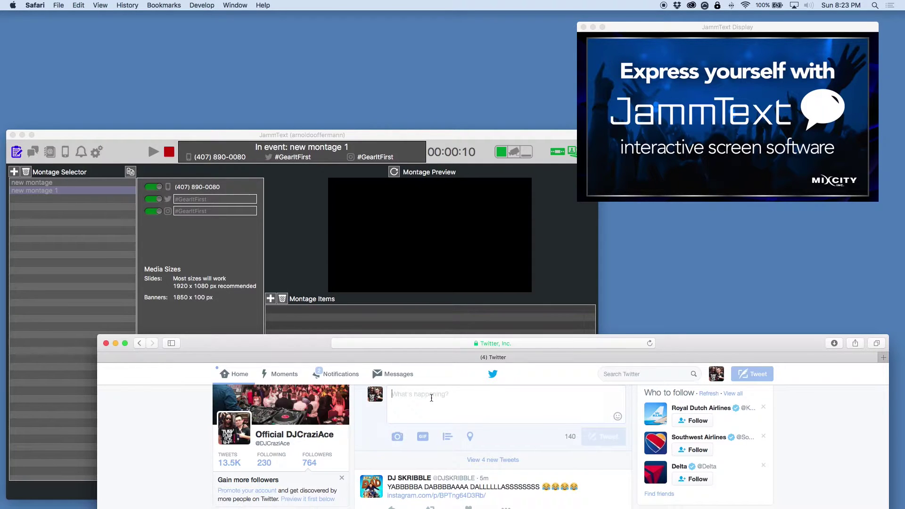
{"action": "type", "text": "Make"}
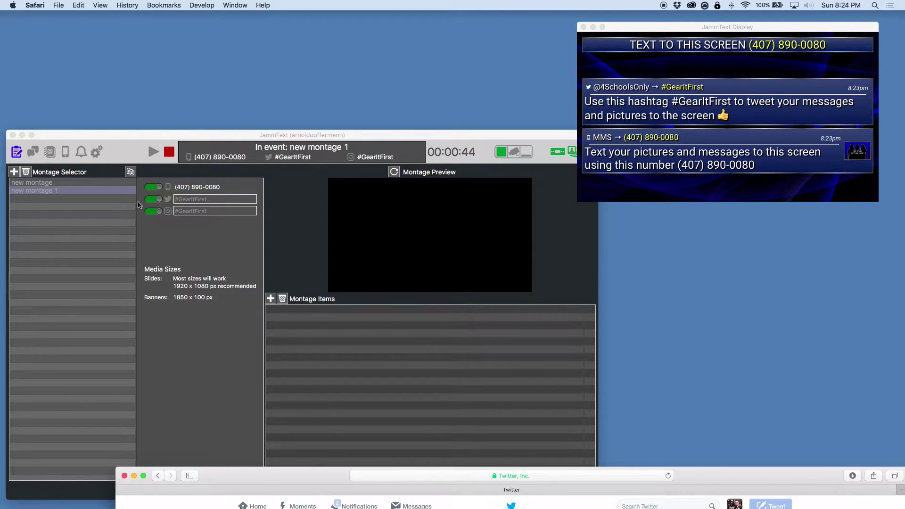
Approve the incoming #GearItFirst tweet for display and select it in the message feed
{"action": "left_click", "coordinate": [33, 156]}
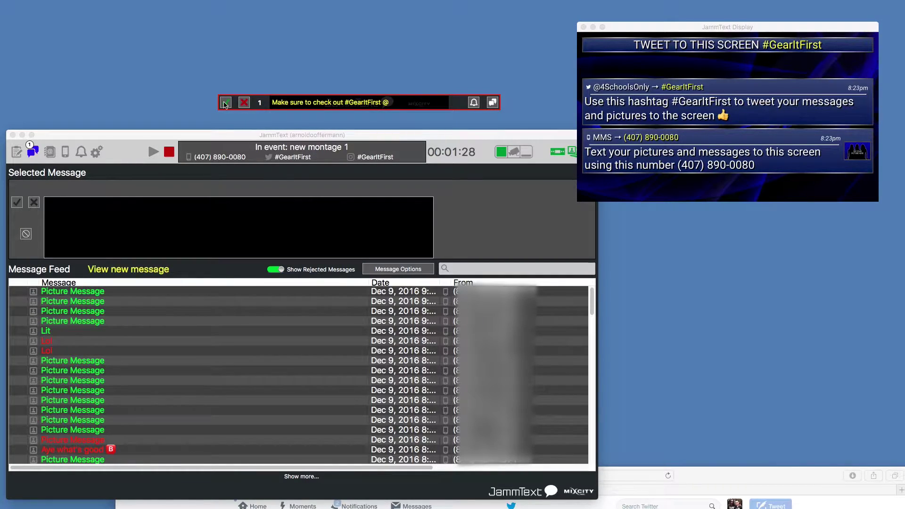
{"action": "left_click", "coordinate": [226, 102]}
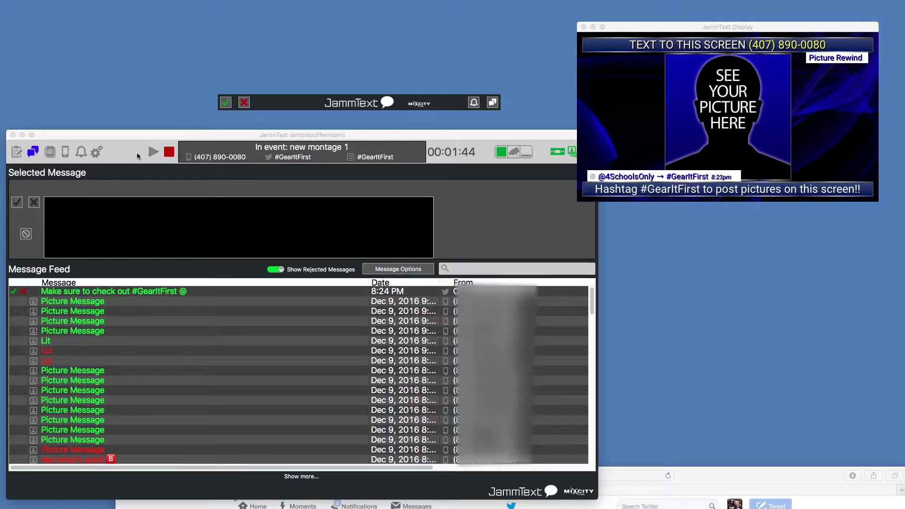
{"action": "left_click", "coordinate": [114, 293]}
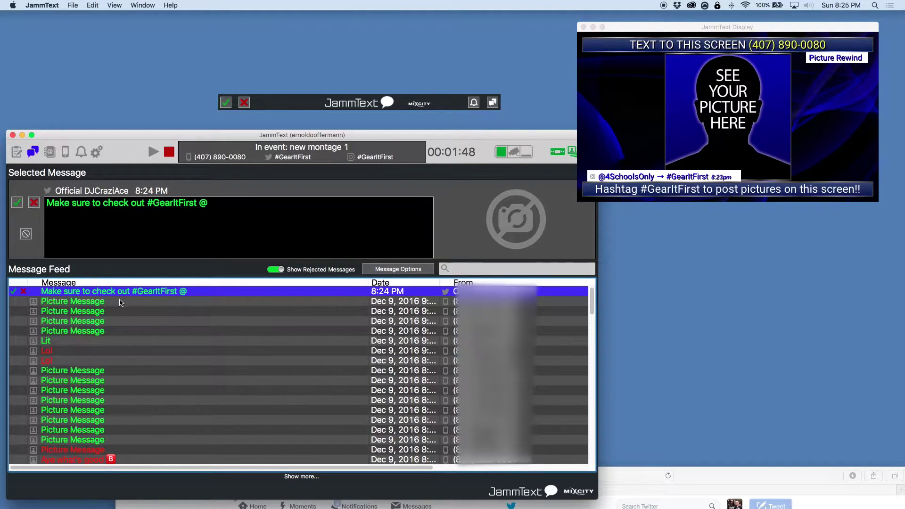
View the contact groups and past events, and return to the message feed
{"action": "left_click", "coordinate": [49, 156]}
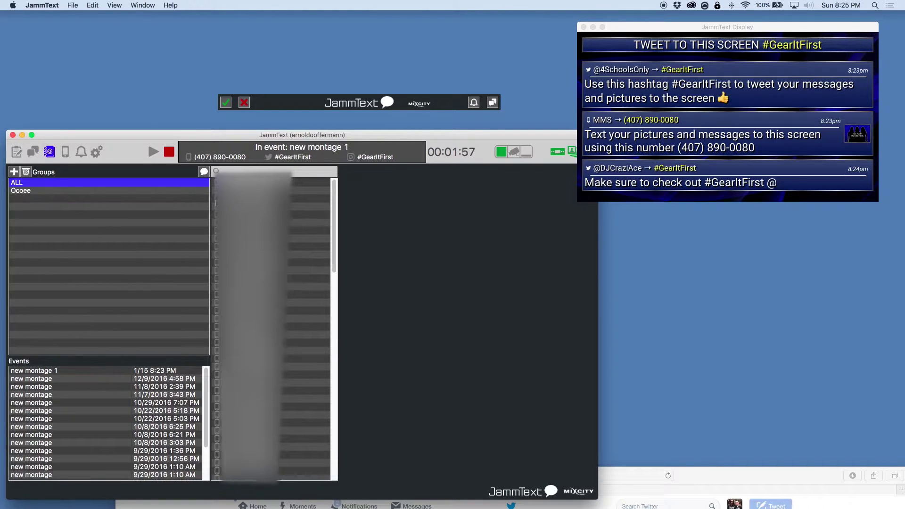
{"action": "left_click", "coordinate": [33, 152]}
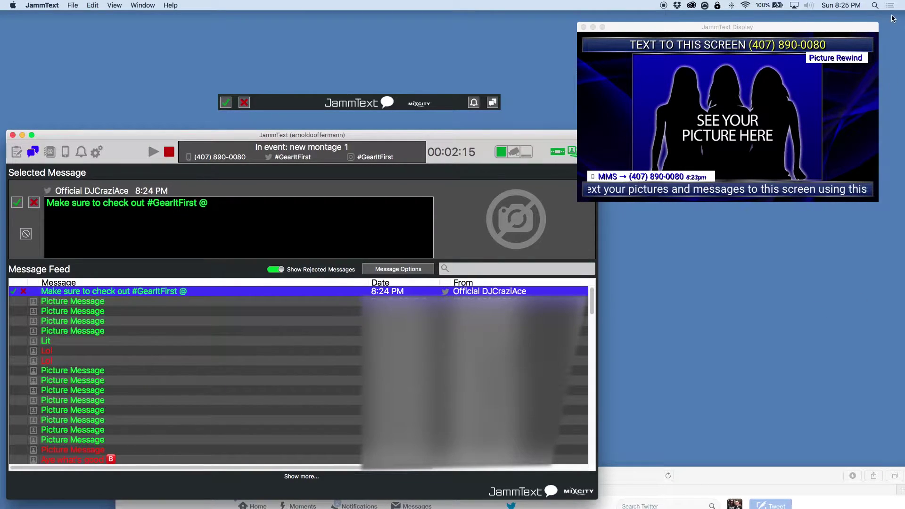
Open the Mac's system-wide search
{"action": "left_click", "coordinate": [875, 4]}
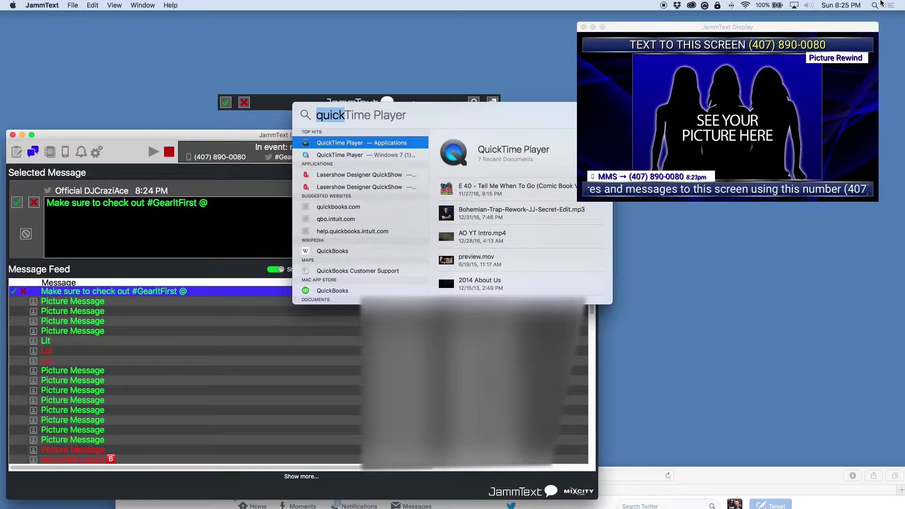
{"action": "type", "text": "google"}
{"action": "key", "text": "BackSpace"}
{"action": "key", "text": "BackSpace"}
{"action": "key", "text": "BackSpace"}
{"action": "key", "text": "BackSpace"}
{"action": "key", "text": "BackSpace"}
{"action": "key", "text": "BackSpace"}
{"action": "key", "text": "BackSpace"}
Find and launch Uploader HD for Instagram, and load the GearItFirst logo image into it
{"action": "type", "text": "inst"}
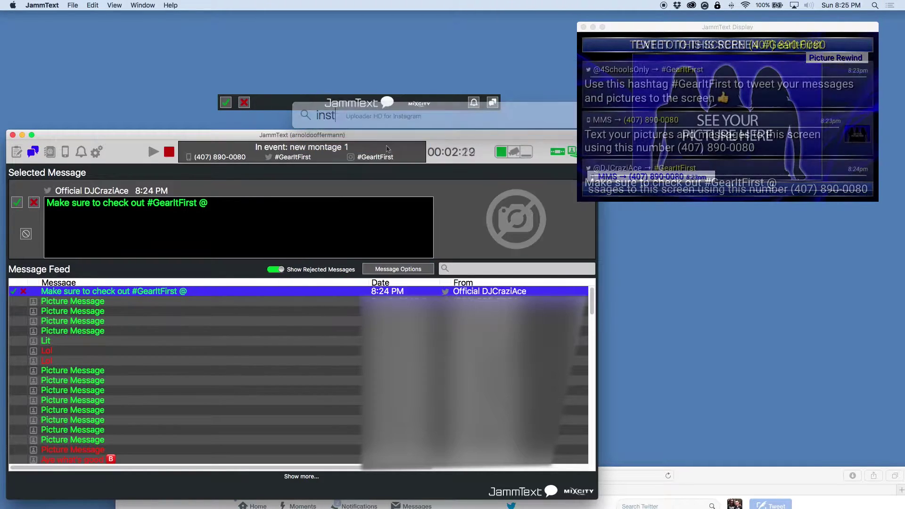
{"action": "key", "text": "Return"}
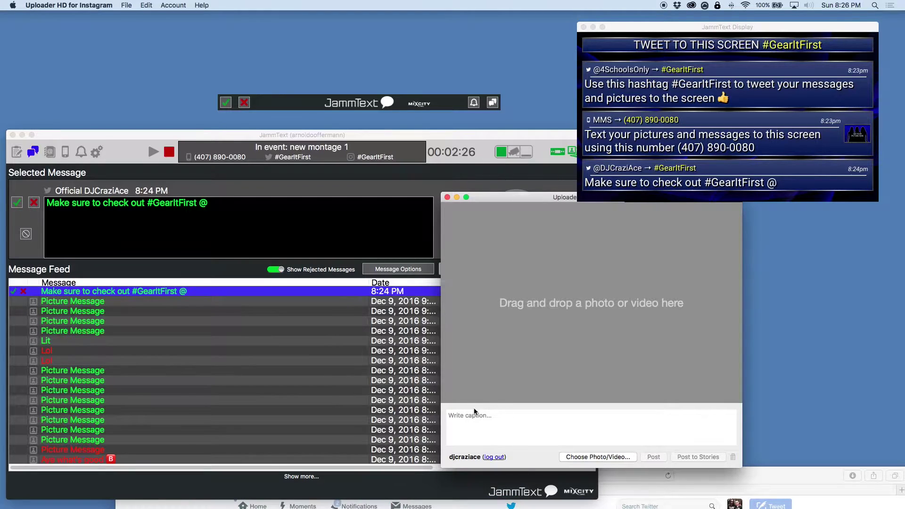
{"action": "left_click_drag", "start_coordinate": [754, 349], "coordinate": [646, 303]}
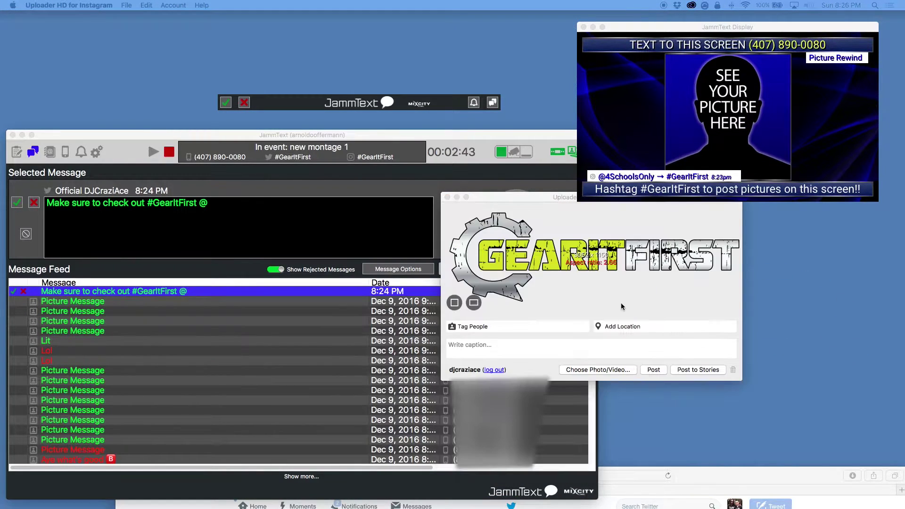
Caption the image "GearItFirst.com #GearItFirst" and post it to Instagram with automatic letterboxing
{"action": "left_click", "coordinate": [494, 344]}
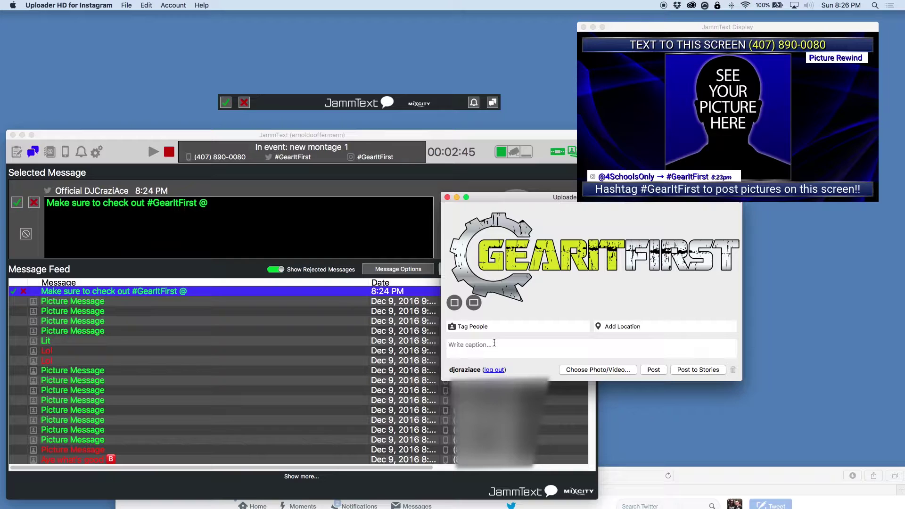
{"action": "type", "text": "GearItFirst.com #GearItFirst"}
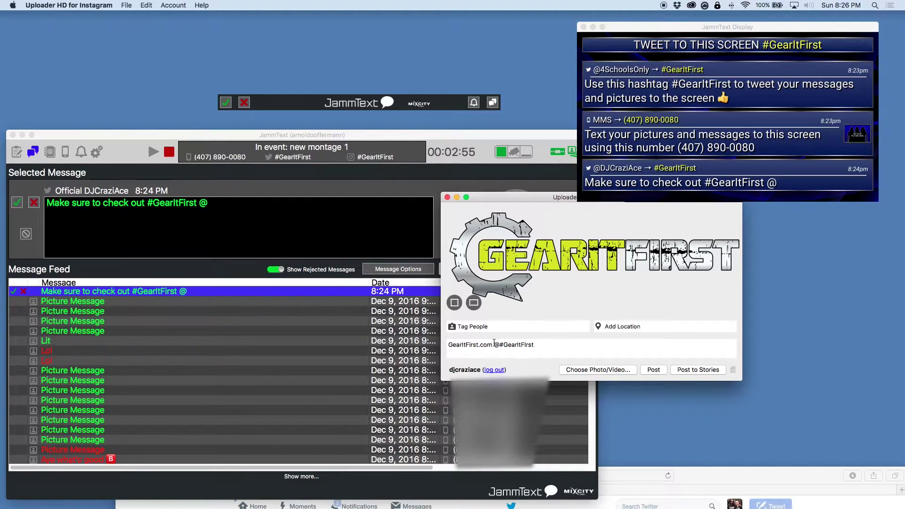
{"action": "left_click", "coordinate": [654, 370]}
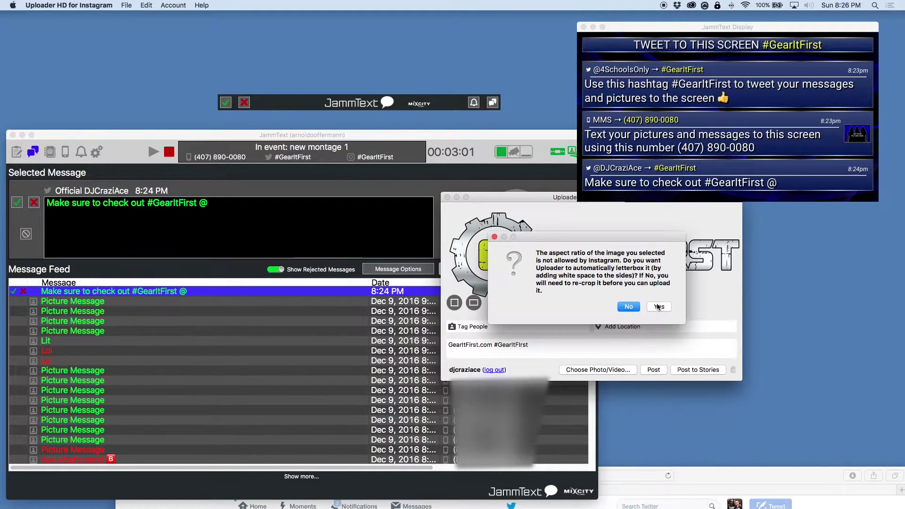
{"action": "left_click", "coordinate": [659, 306]}
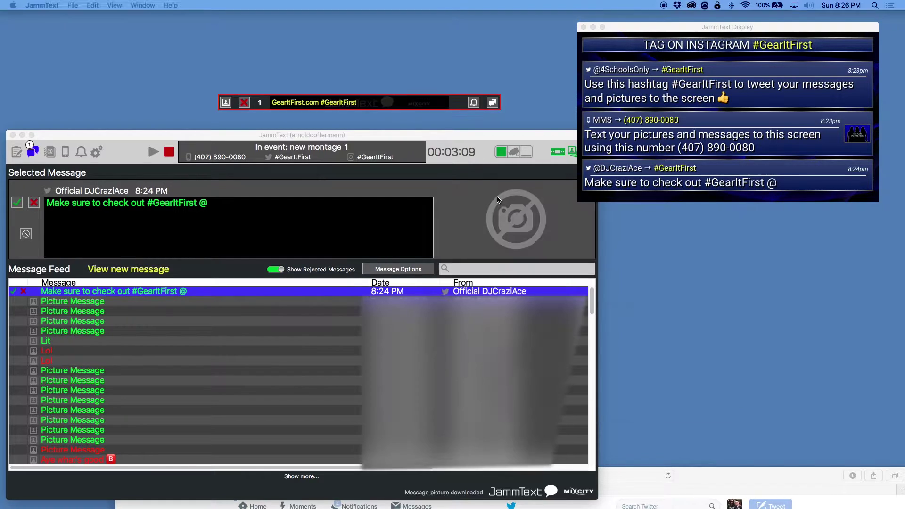
Preview the picture of the incoming GearItFirst.com Instagram post and approve it for display
{"action": "left_click", "coordinate": [229, 104]}
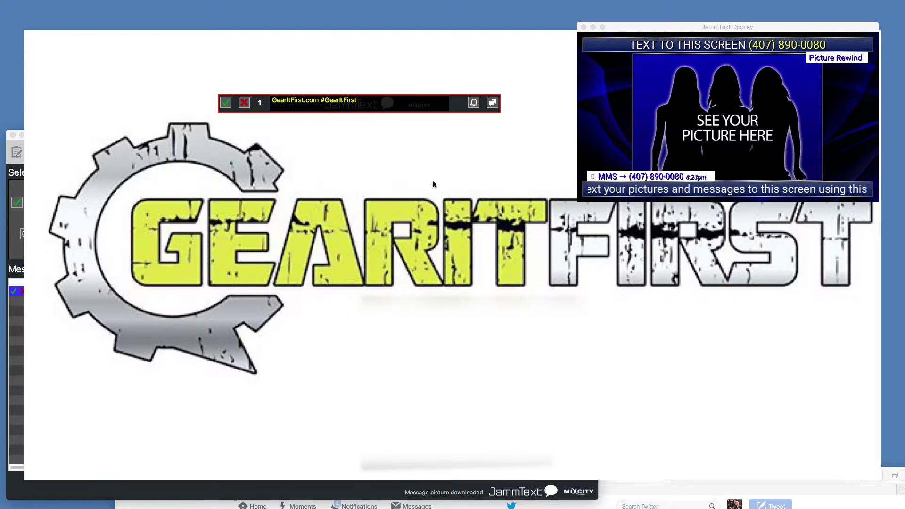
{"action": "left_click", "coordinate": [225, 103]}
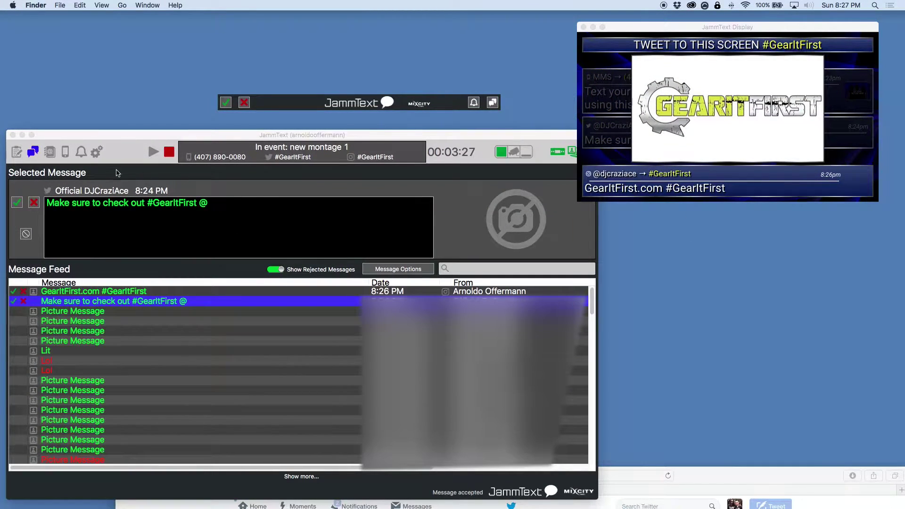
Stop the running event and add the logo and icon images to new montage 1's items
{"action": "left_click", "coordinate": [17, 152]}
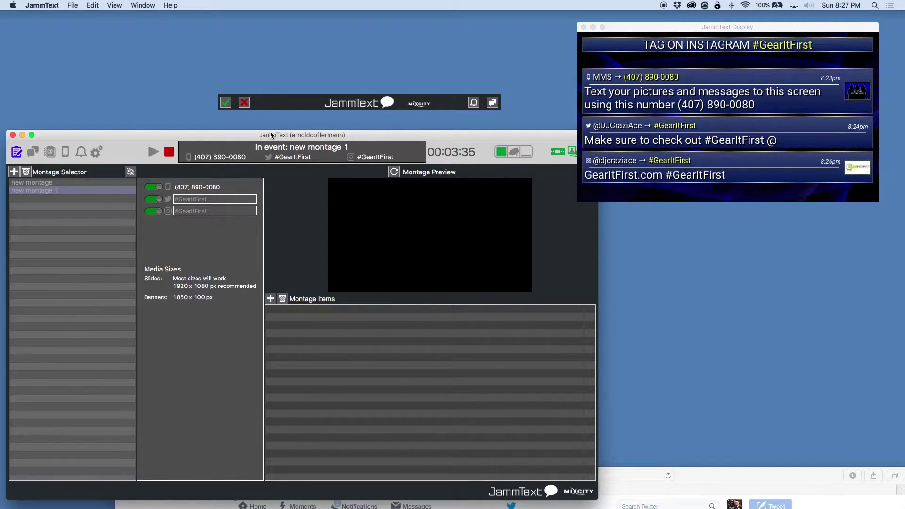
{"action": "left_click", "coordinate": [169, 152]}
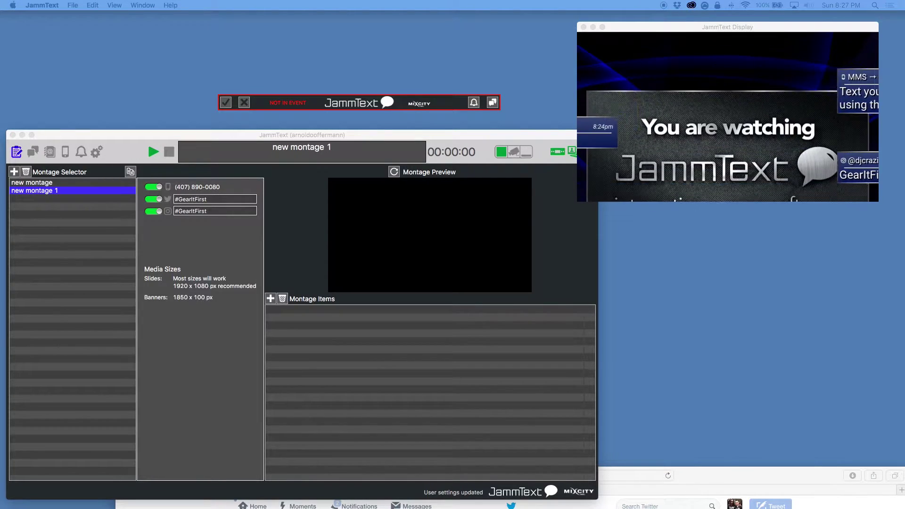
{"action": "left_click_drag", "start_coordinate": [0, 356], "coordinate": [360, 347]}
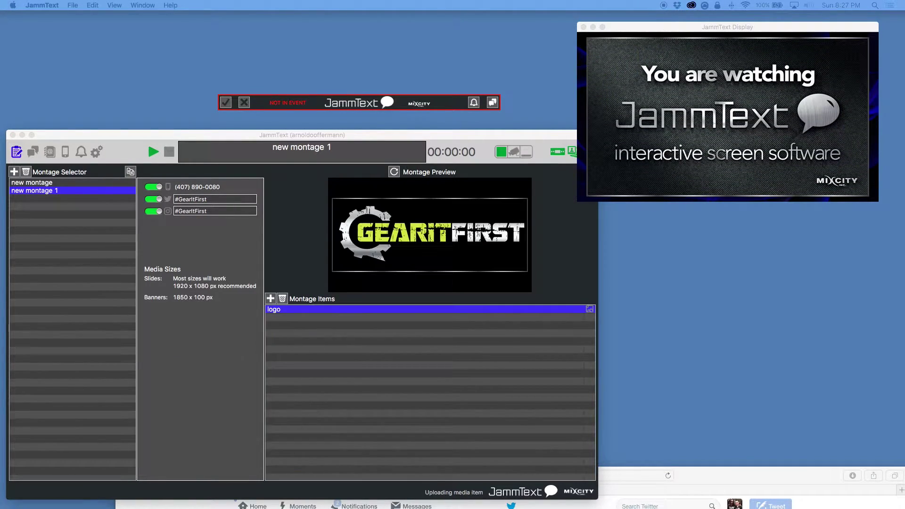
{"action": "left_click_drag", "start_coordinate": [0, 391], "coordinate": [309, 374]}
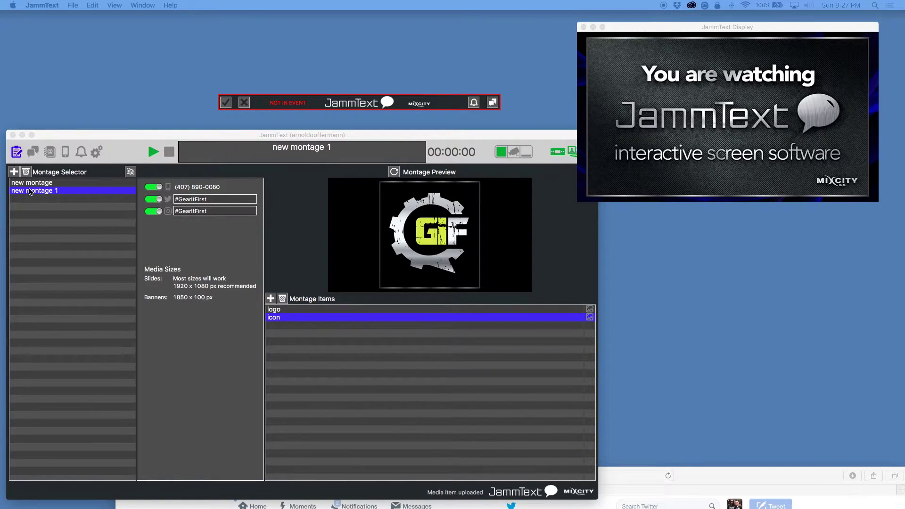
Rename new montage 1 as GIG
{"action": "left_click", "coordinate": [43, 192]}
{"action": "left_click", "coordinate": [43, 192]}
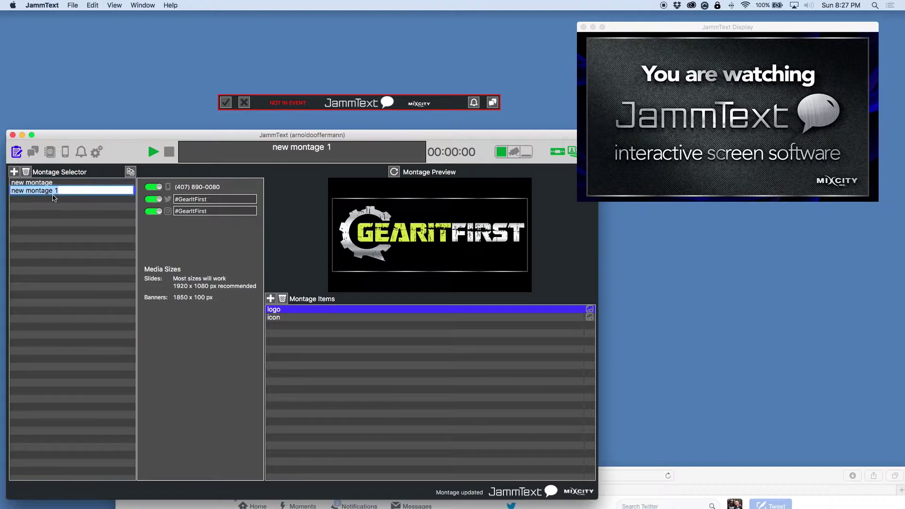
{"action": "type", "text": "GIG"}
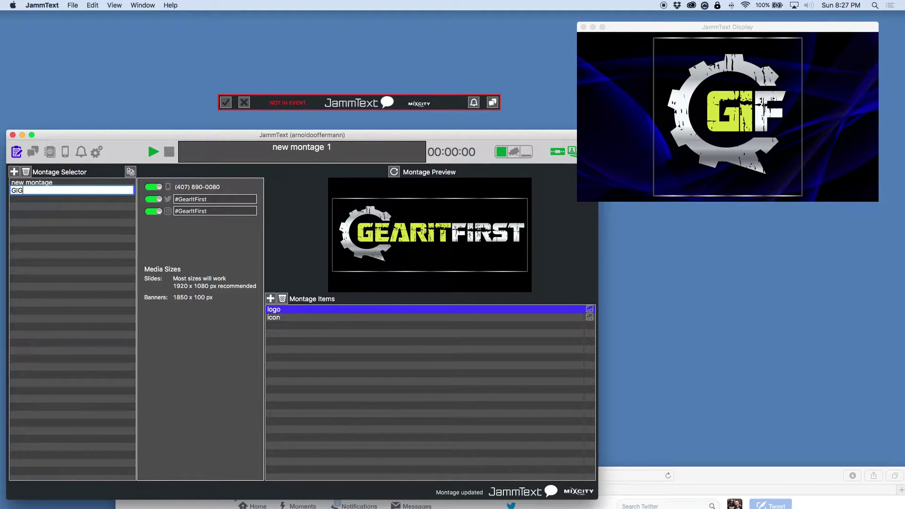
{"action": "key", "text": "Return"}
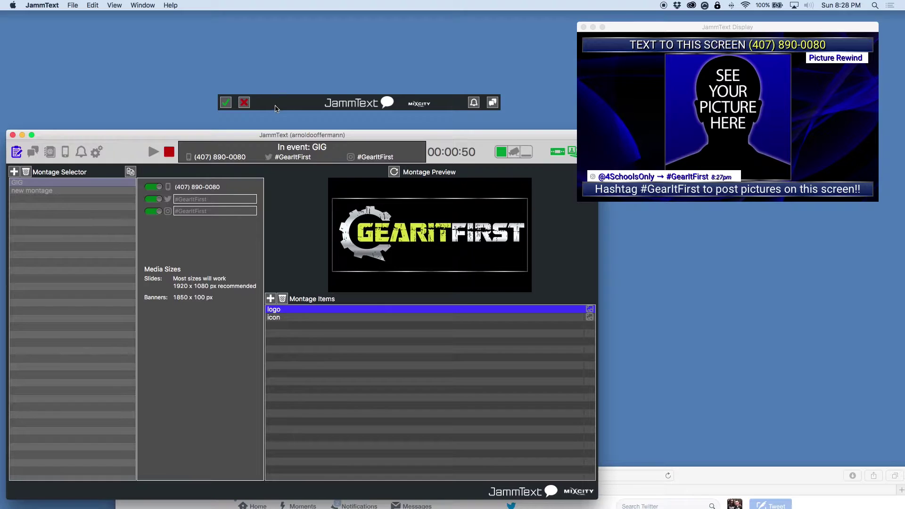
Reposition the floating message approval bar on the desktop above the JammText window
{"action": "left_click_drag", "start_coordinate": [283, 105], "coordinate": [183, 51]}
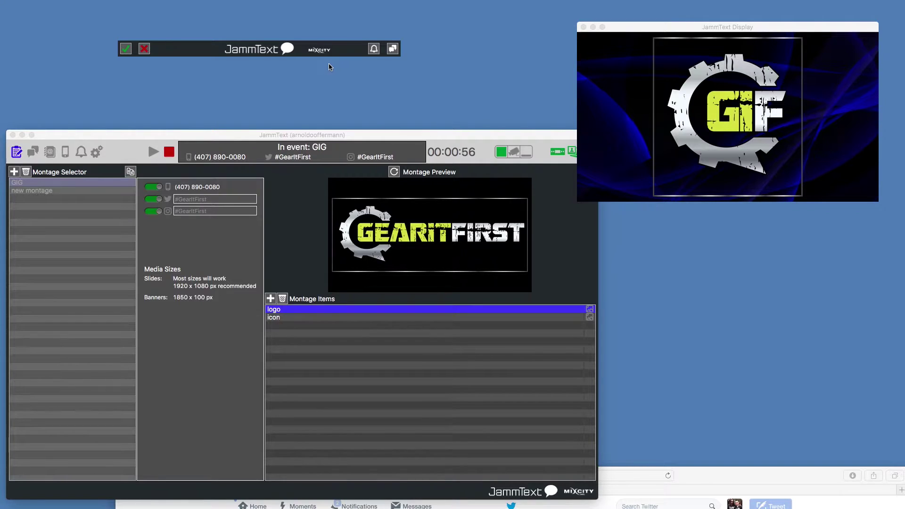
{"action": "left_click_drag", "start_coordinate": [343, 55], "coordinate": [384, 60]}
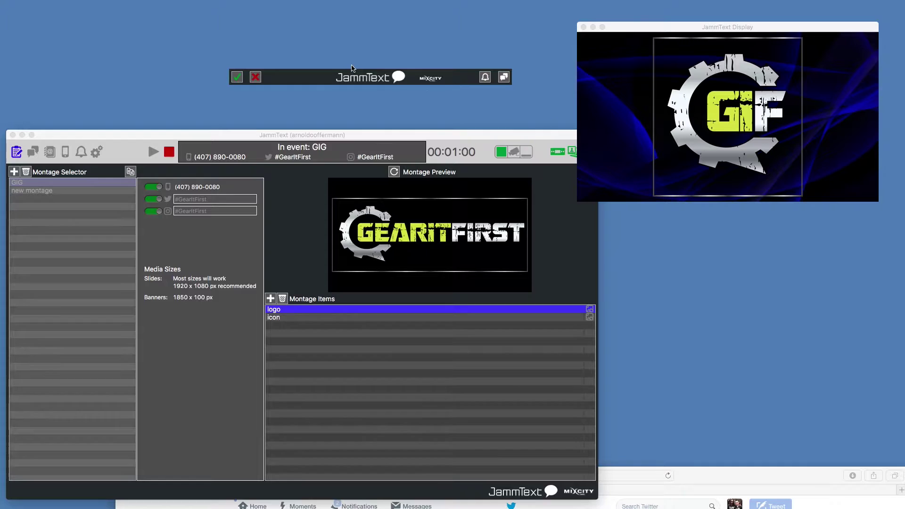
Use the floating bar to view the notifications and the message feed, and browse the older messages
{"action": "left_click", "coordinate": [485, 78]}
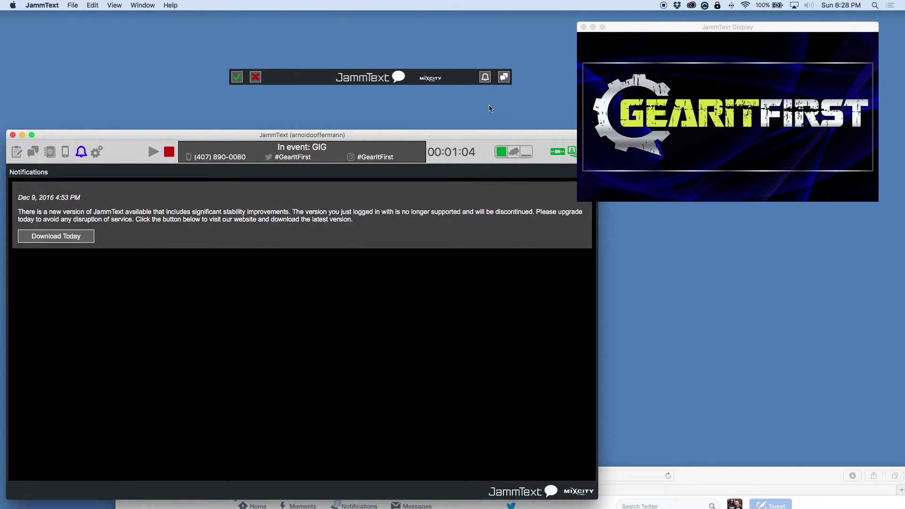
{"action": "left_click", "coordinate": [505, 78]}
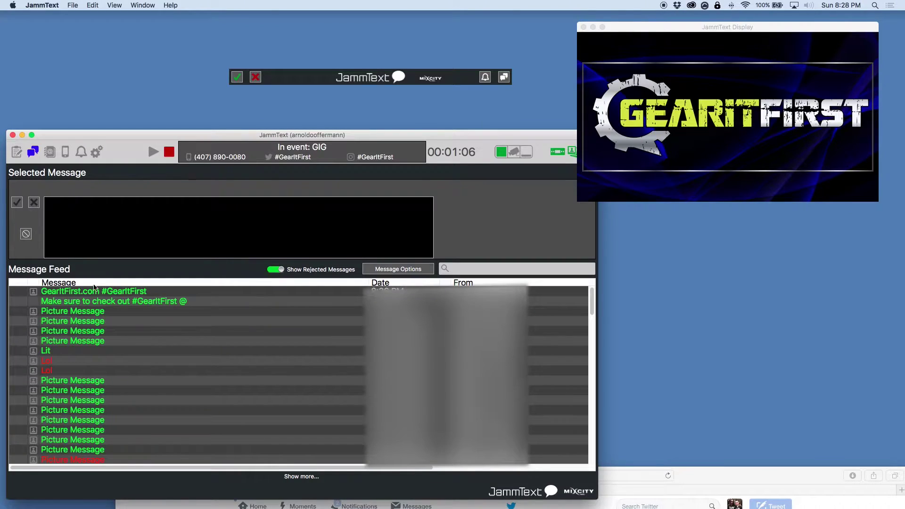
{"action": "scroll", "coordinate": [113, 377], "scroll_direction": "down", "scroll_amount": 10}
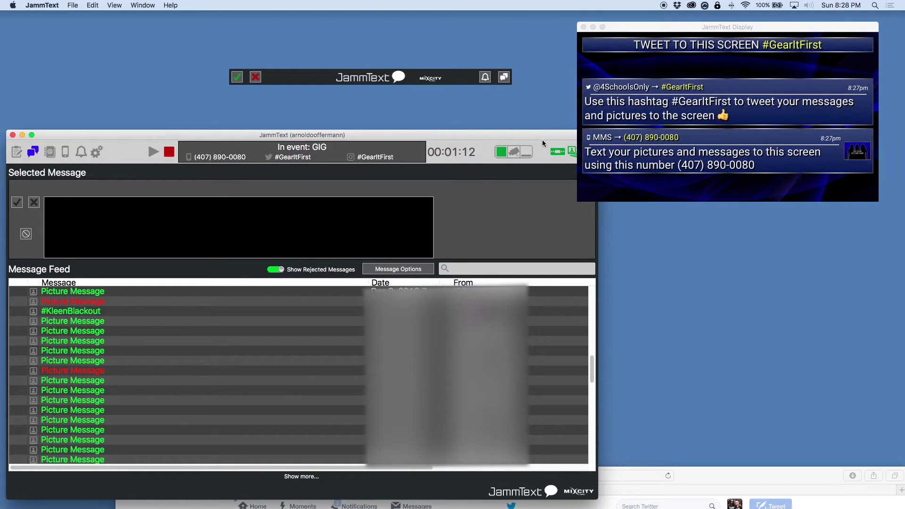
Shift the main window to uncover its display controls, bring up the Gallery Preview window beside the message feed, and hide it again
{"action": "left_click_drag", "start_coordinate": [555, 133], "coordinate": [528, 132]}
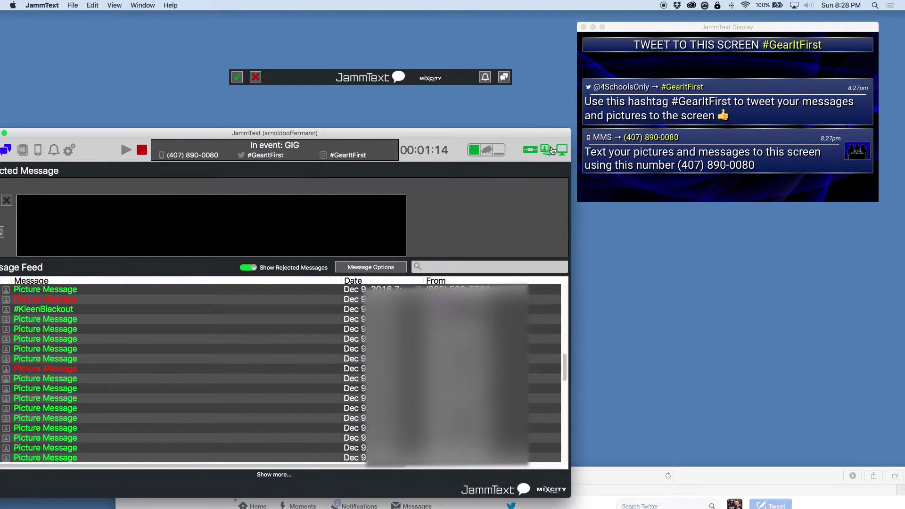
{"action": "left_click", "coordinate": [548, 150]}
{"action": "left_click_drag", "start_coordinate": [388, 227], "coordinate": [625, 208]}
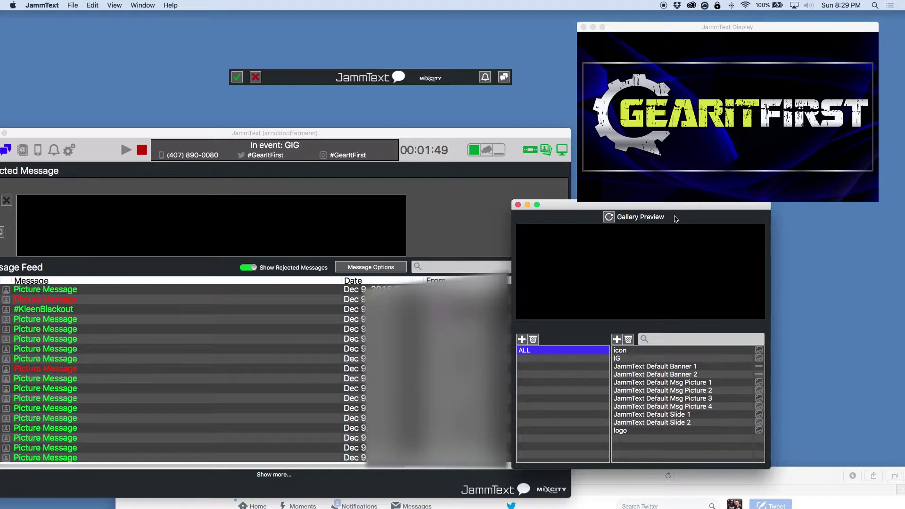
{"action": "left_click", "coordinate": [546, 150]}
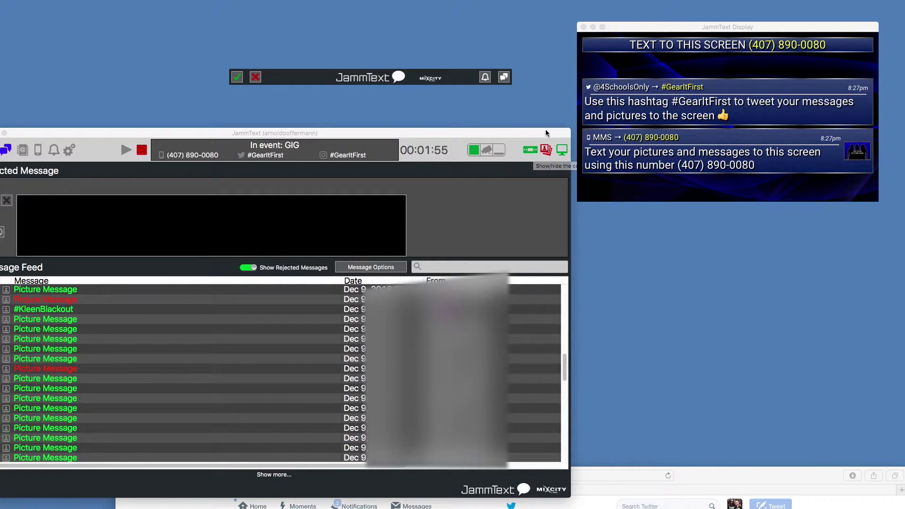
Hide and reshow the JammText Display window, placing it on the open desktop beside the main window
{"action": "left_click_drag", "start_coordinate": [545, 129], "coordinate": [534, 125]}
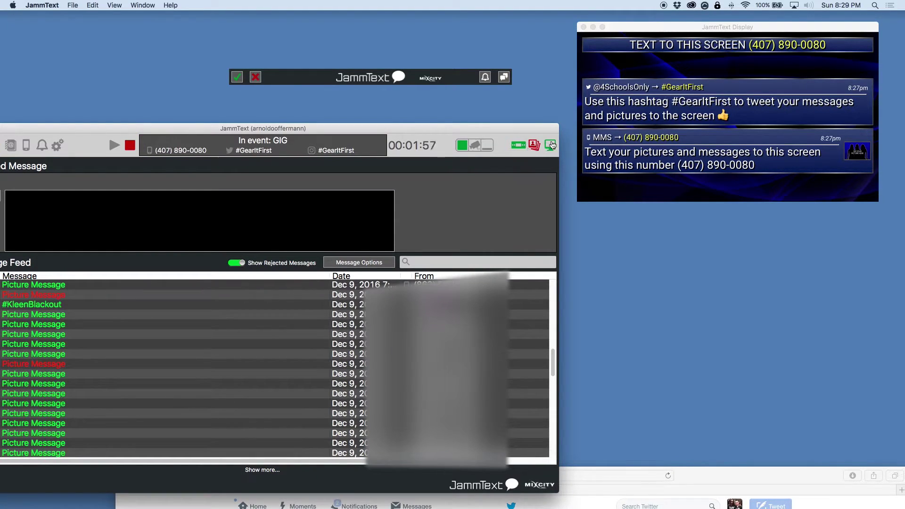
{"action": "left_click", "coordinate": [550, 145]}
{"action": "left_click", "coordinate": [550, 145]}
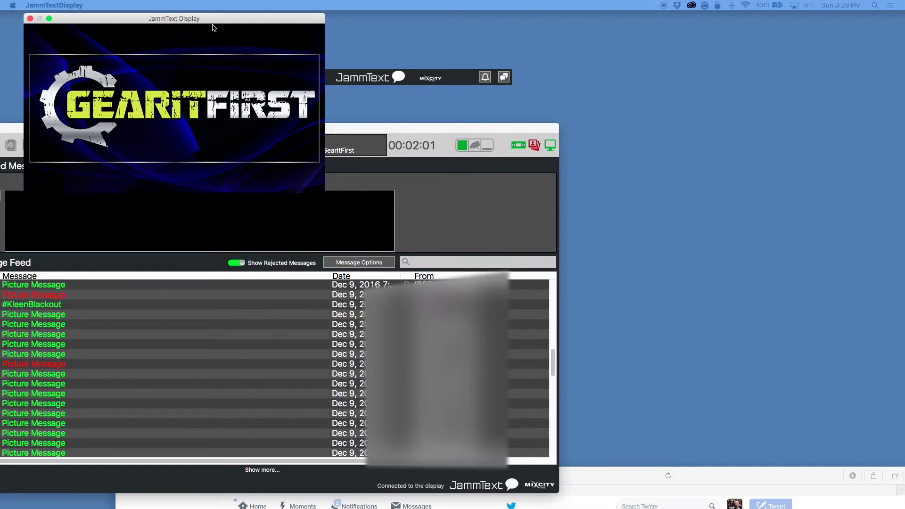
{"action": "left_click_drag", "start_coordinate": [213, 23], "coordinate": [673, 45]}
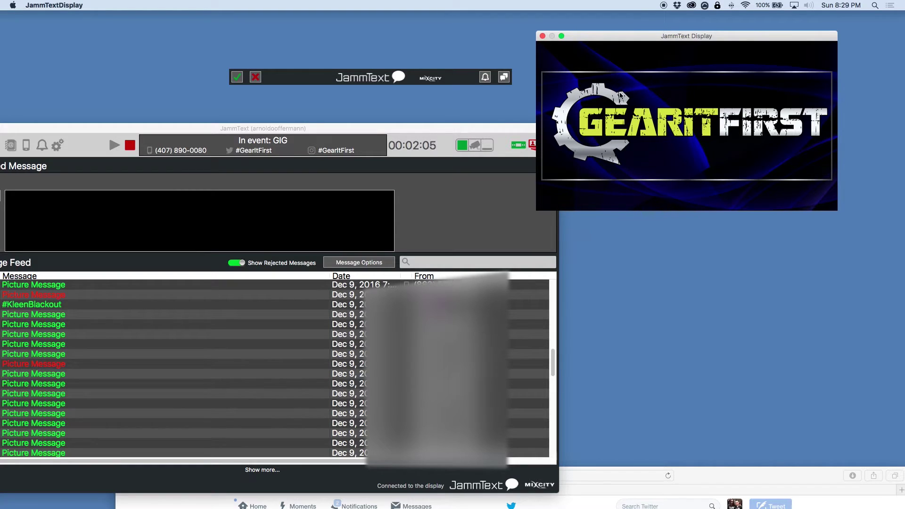
Switch the JammText display to banner mode and then to detection mode
{"action": "left_click", "coordinate": [473, 147]}
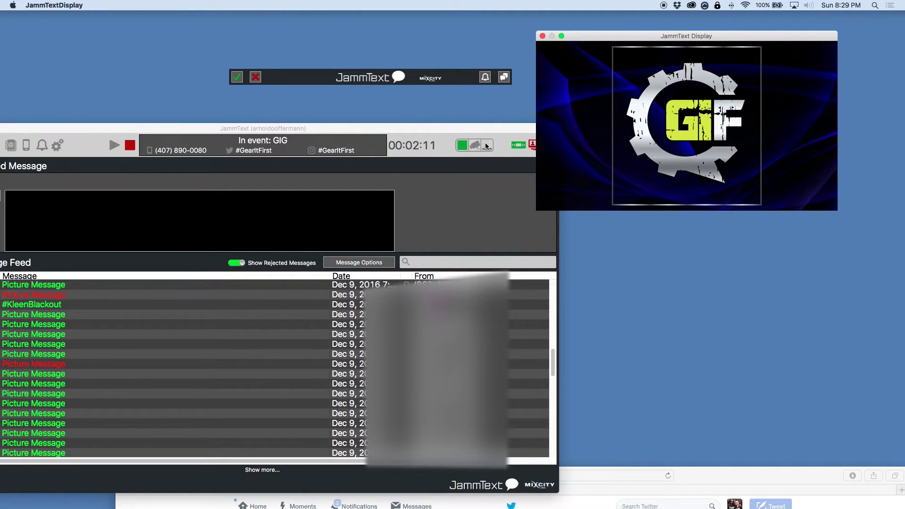
{"action": "left_click", "coordinate": [487, 146]}
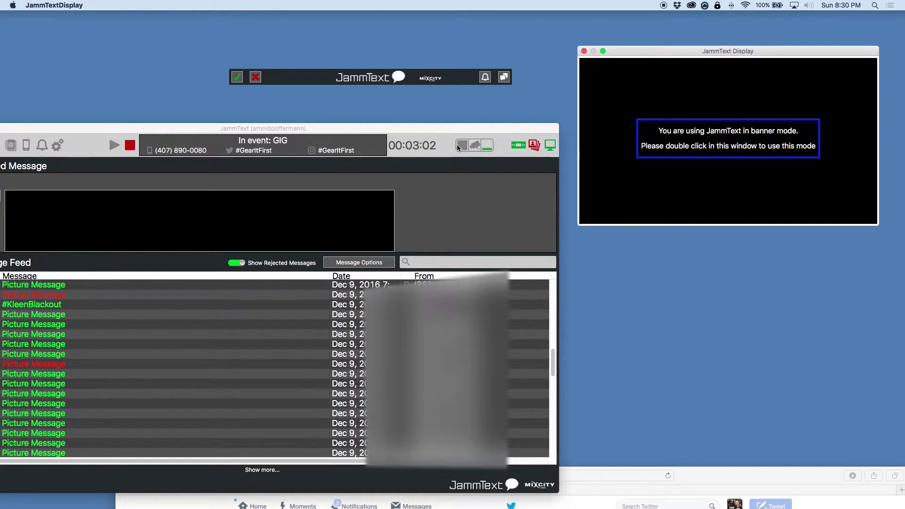
{"action": "left_click", "coordinate": [476, 145]}
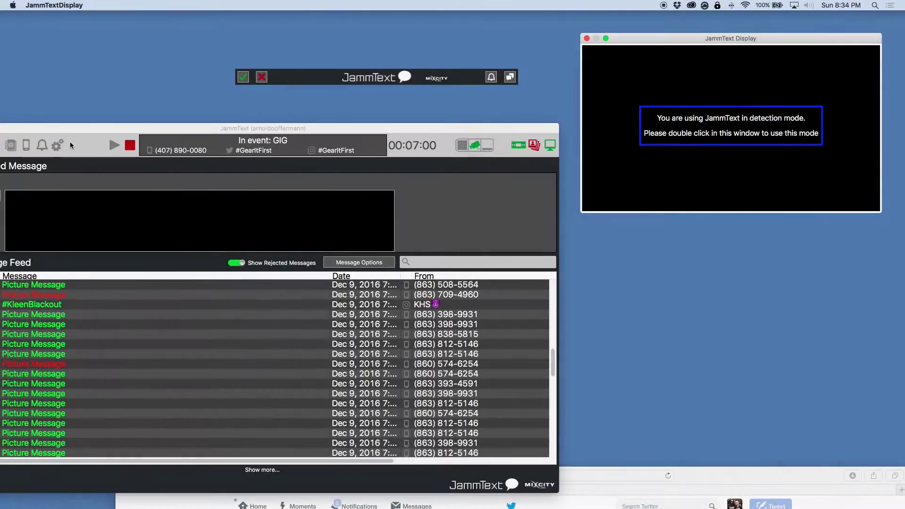
Review the settings page, the notifications and the group text messaging page, moving the main window fully into view
{"action": "left_click", "coordinate": [55, 146]}
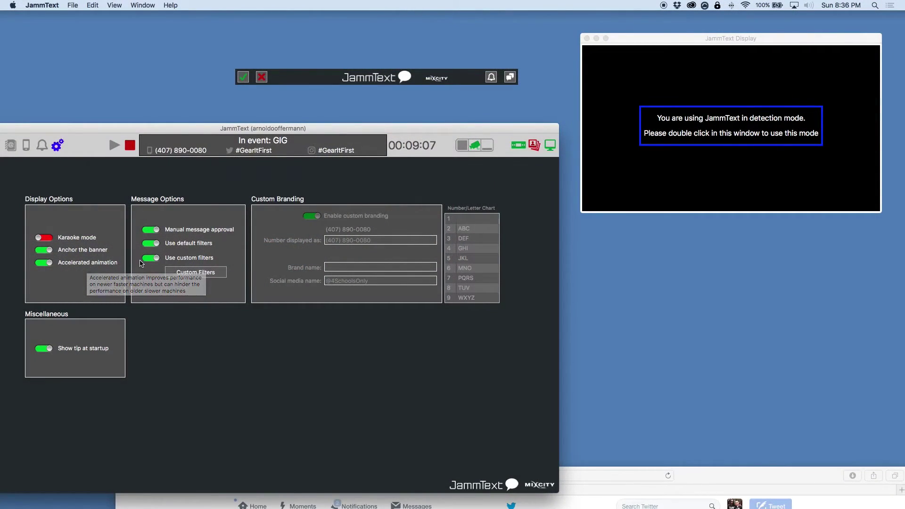
{"action": "left_click", "coordinate": [27, 146]}
{"action": "left_click", "coordinate": [41, 146]}
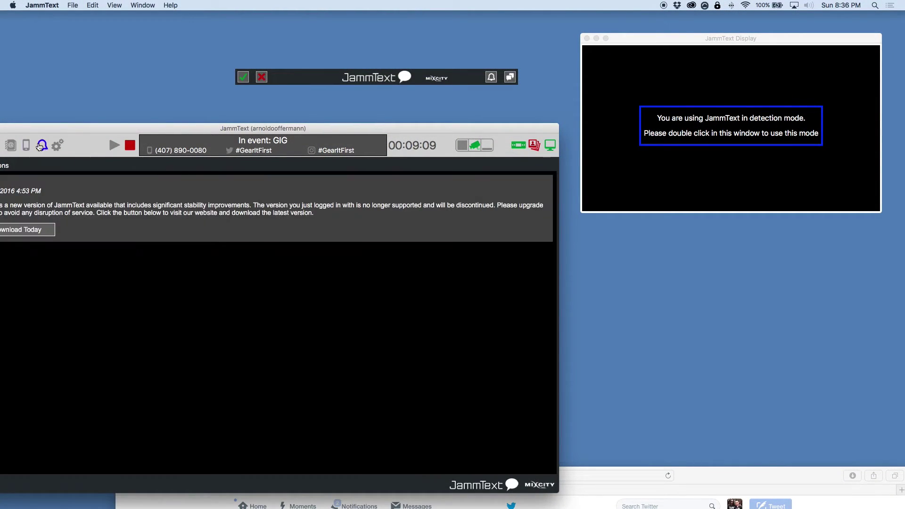
{"action": "left_click", "coordinate": [26, 145]}
{"action": "left_click_drag", "start_coordinate": [63, 129], "coordinate": [106, 125]}
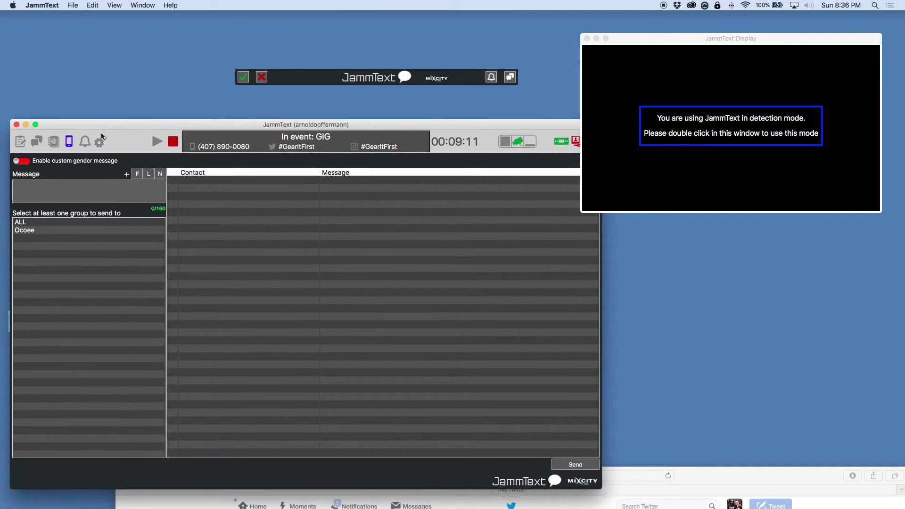